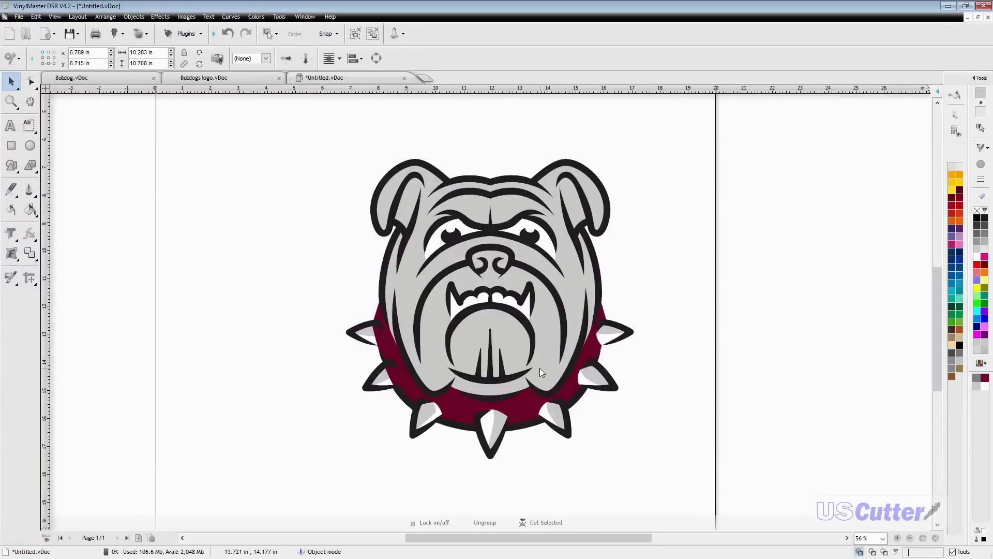
# - Delete the old bulldog and import Bulldog.svg onto the page
pyautogui.press('Delete')
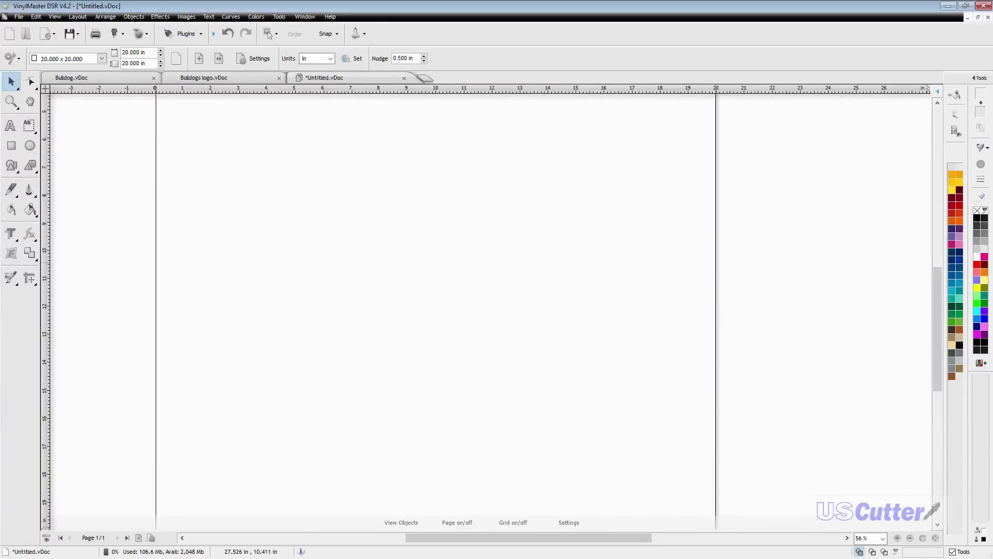
pyautogui.hotkey('alt', 'Tab')
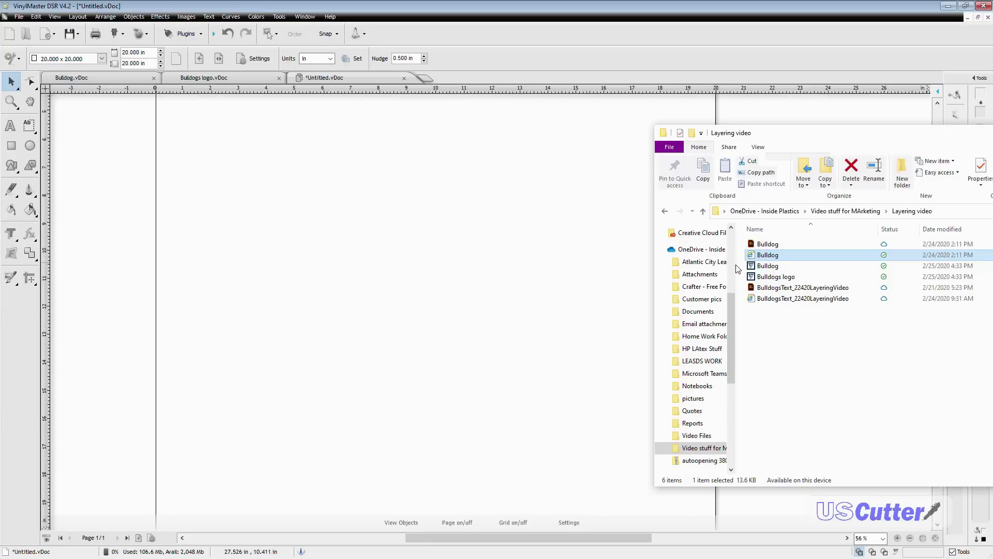
pyautogui.moveTo(739, 269); pyautogui.dragTo(316, 303)
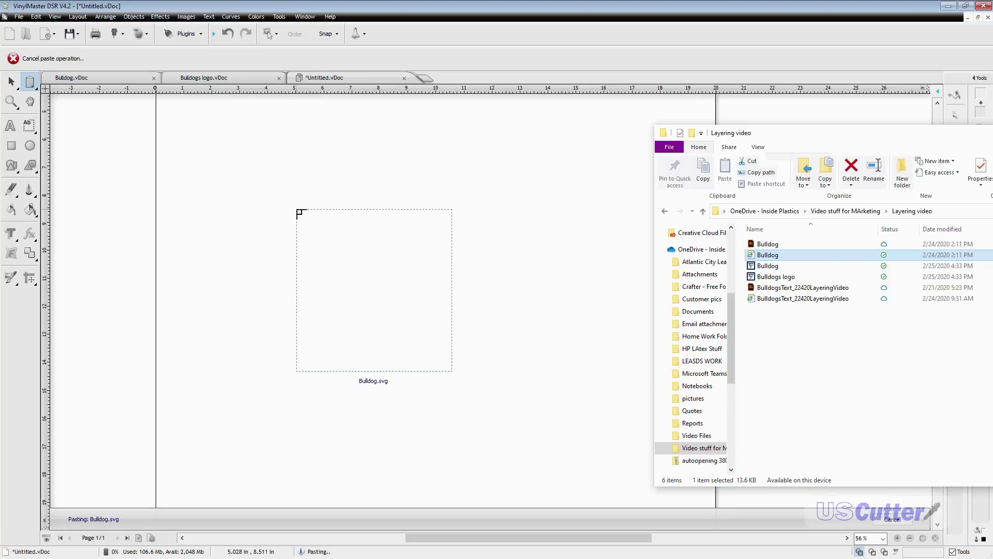
pyautogui.click(299, 213)
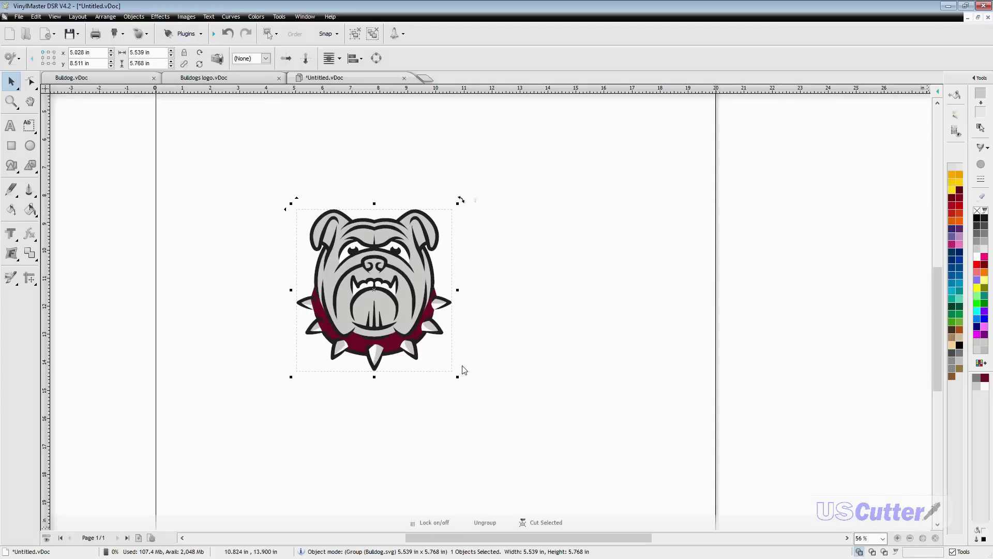
# - Scale the imported bulldog up to about 9.9 × 10.3 inches, then select the whole design
pyautogui.moveTo(456, 375); pyautogui.dragTo(626, 505)
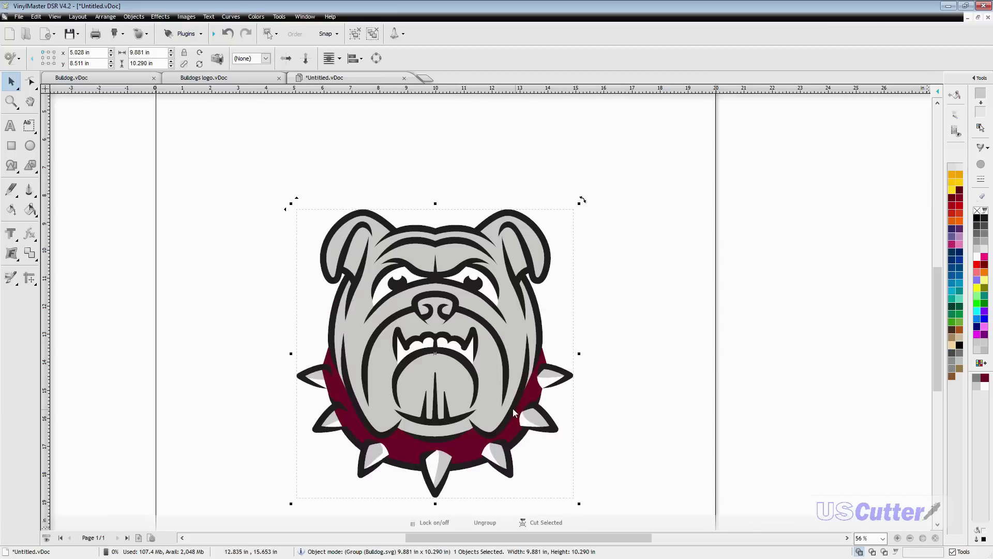
pyautogui.scroll(-3, 492, 394)
pyautogui.scroll(2, 467, 378)
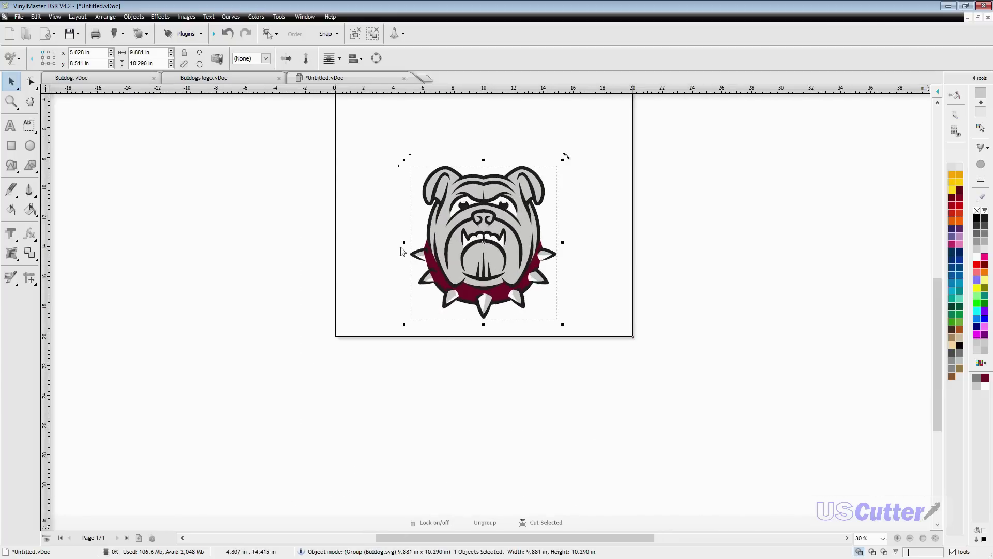
pyautogui.click(356, 226)
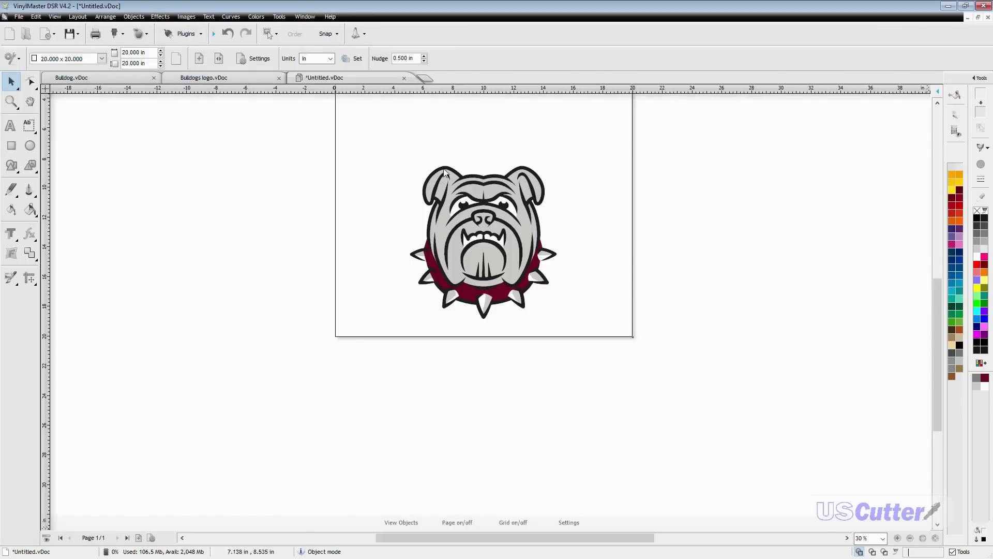
pyautogui.scroll(-1, 599, 223)
pyautogui.moveTo(343, 151); pyautogui.dragTo(836, 472)
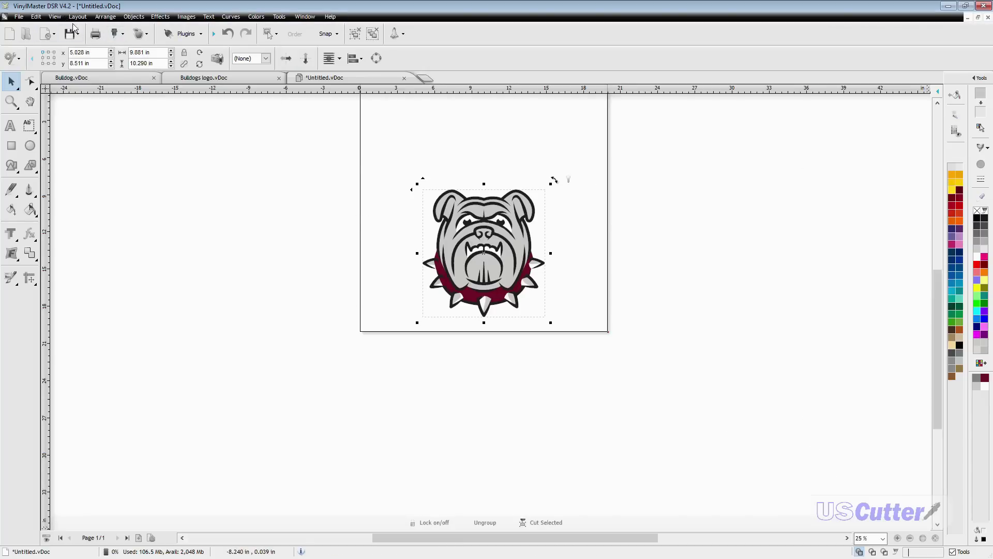
# - Open the Send to be Cut dialog for the PrismCut P28 cutter with 28-inch media
pyautogui.click(116, 34)
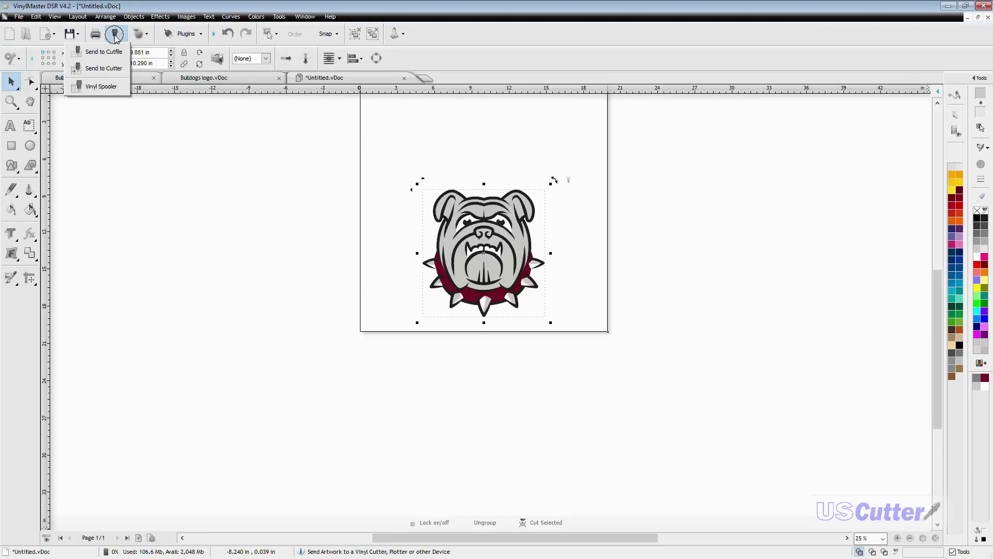
pyautogui.click(106, 69)
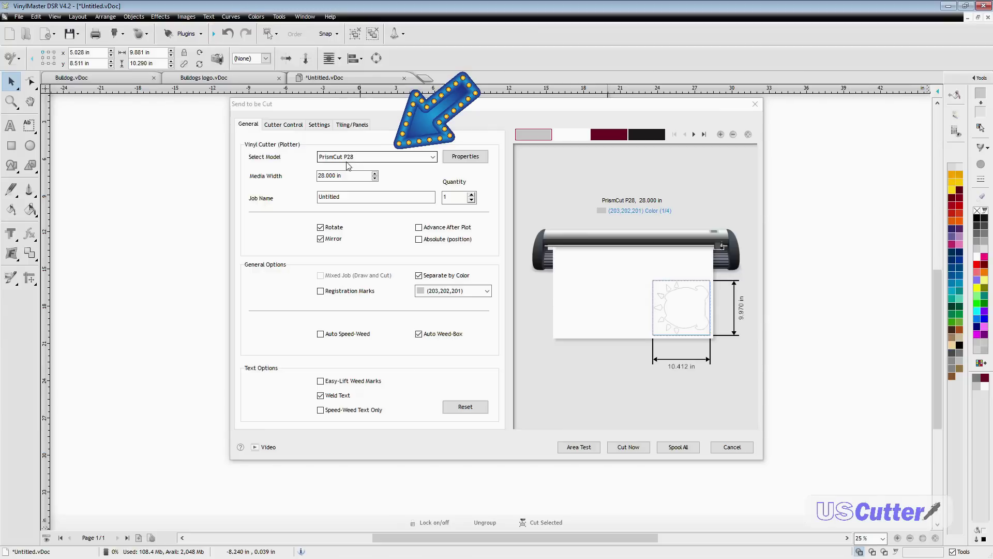
pyautogui.click(363, 200)
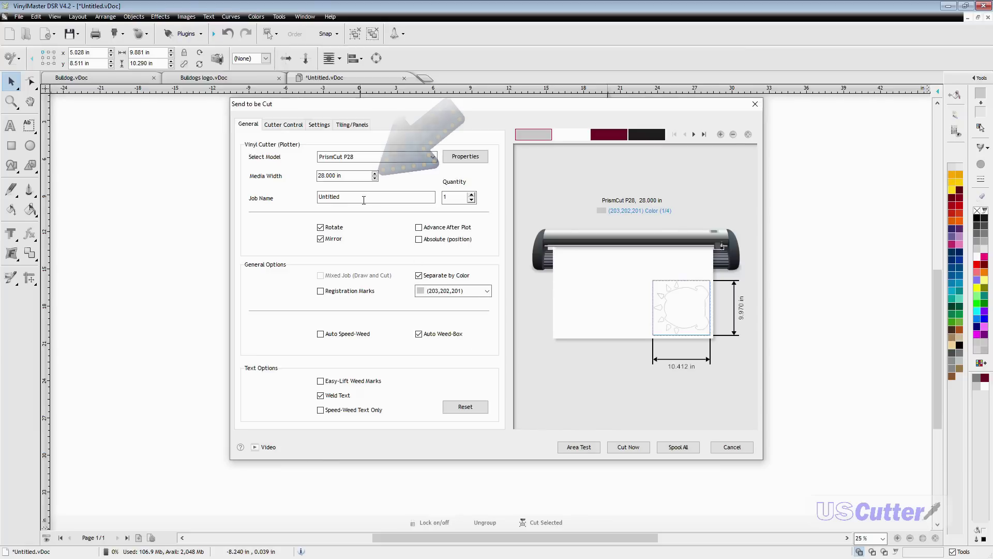
# - Set media width to 20 in with Rotate, Mirror and Advance After Plot turned on
pyautogui.click(373, 179)
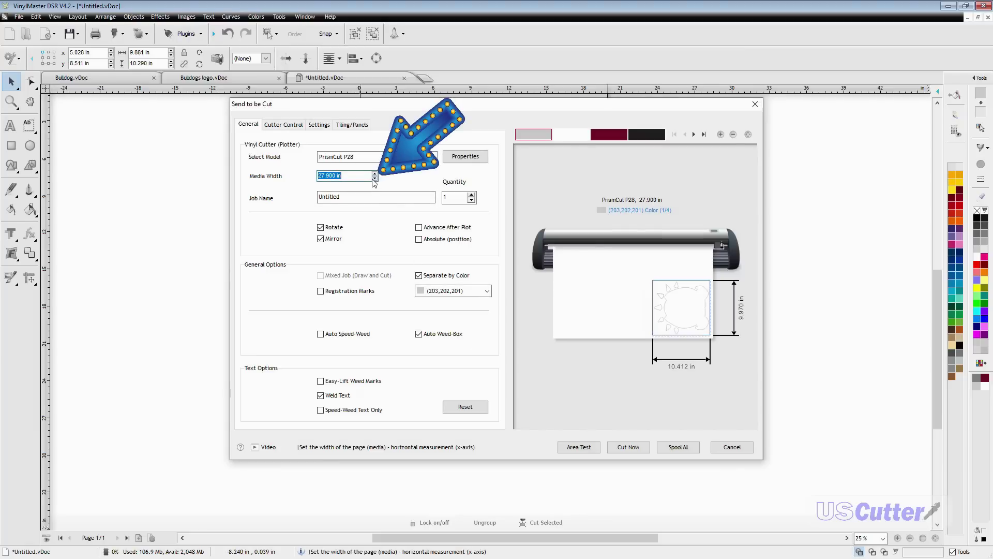
pyautogui.write('20')
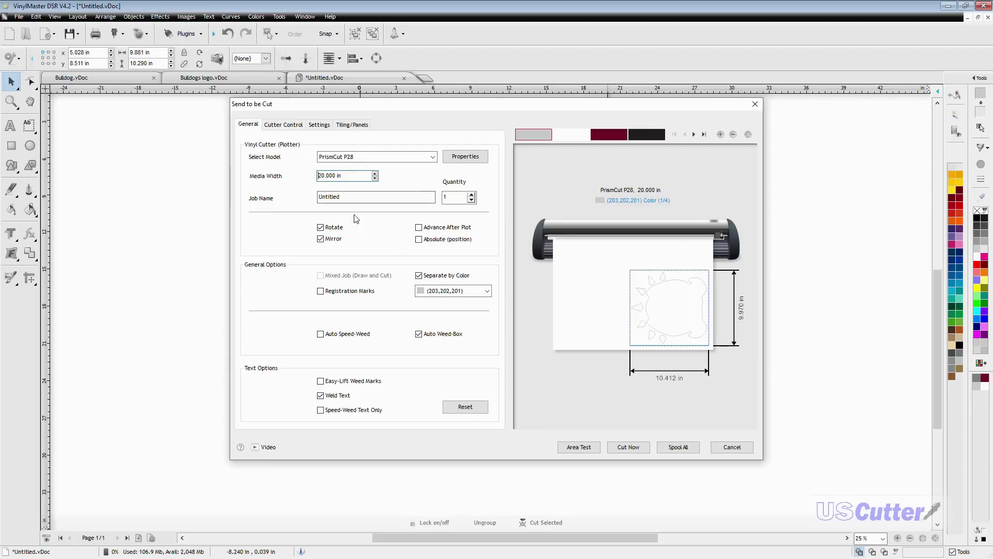
pyautogui.click(321, 228)
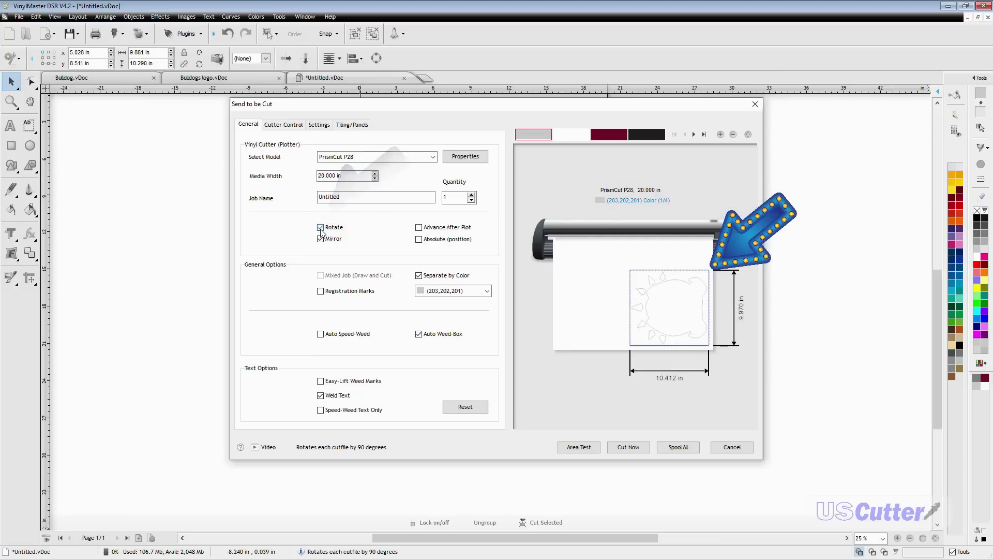
pyautogui.click(321, 229)
pyautogui.click(320, 228)
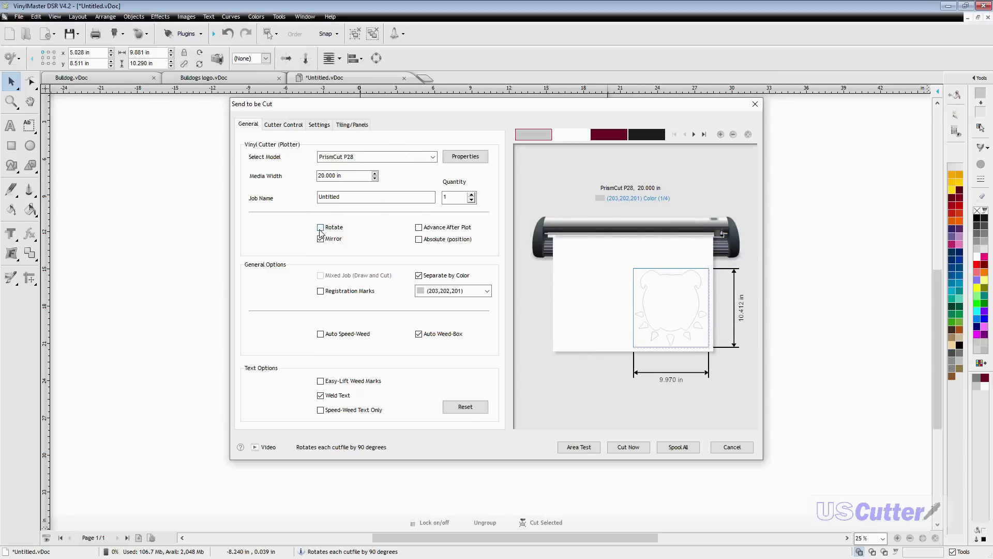
pyautogui.click(320, 228)
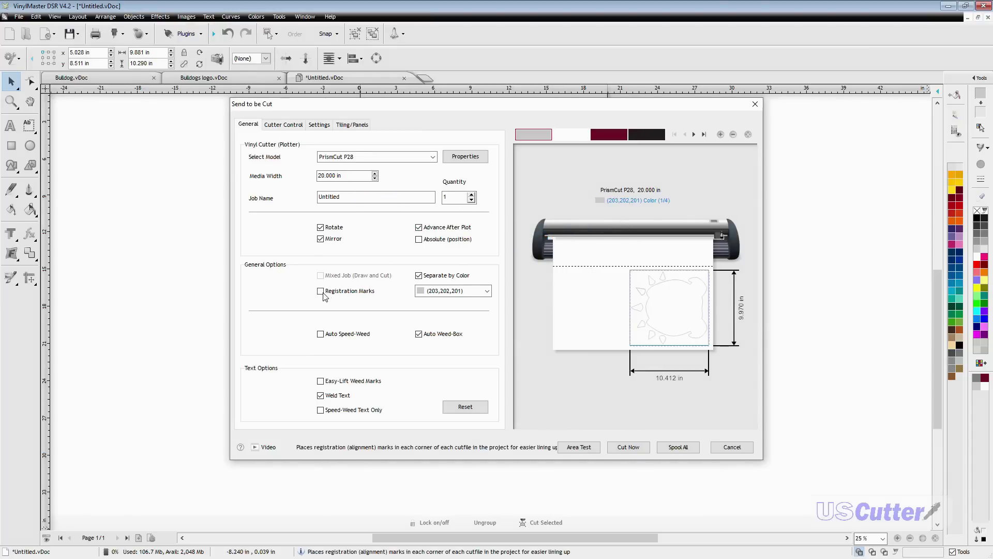
# - Keep Separate by Color on and preview the grey, white, maroon and black layers, ending on maroon
pyautogui.click(419, 276)
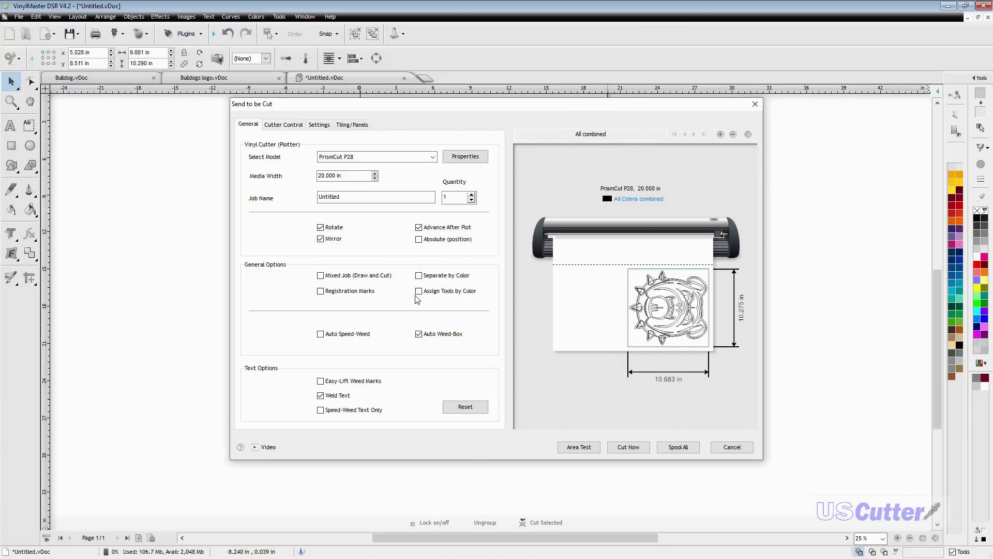
pyautogui.click(420, 276)
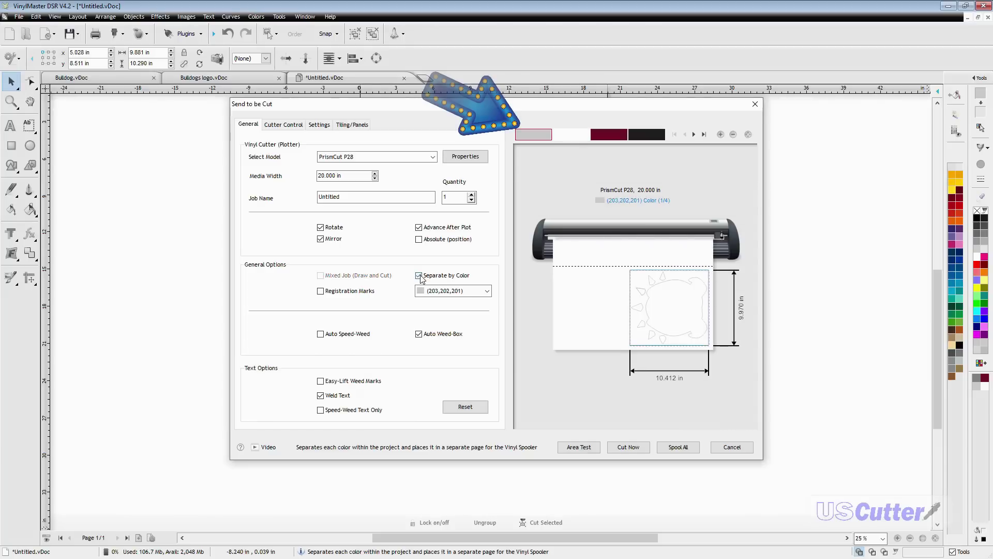
pyautogui.click(571, 138)
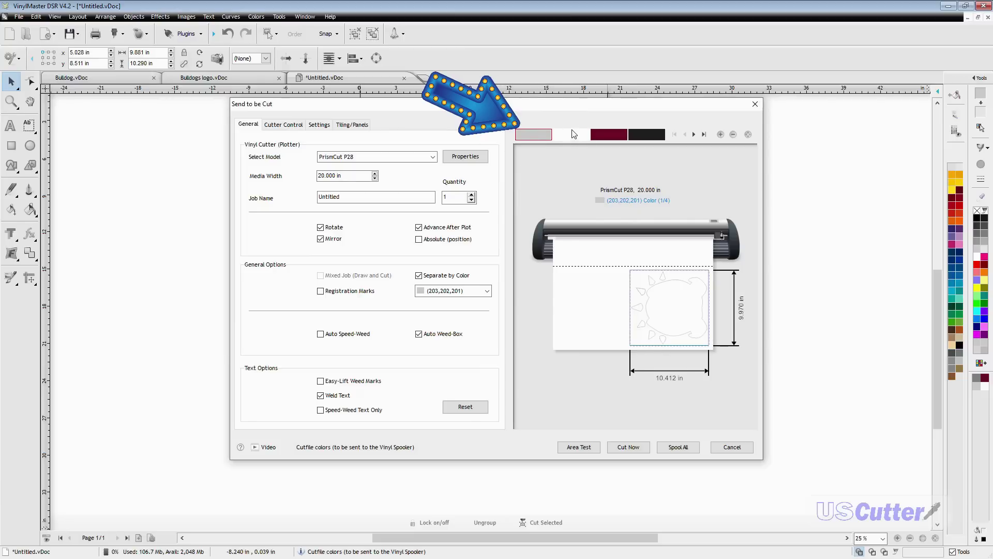
pyautogui.click(572, 134)
pyautogui.click(601, 135)
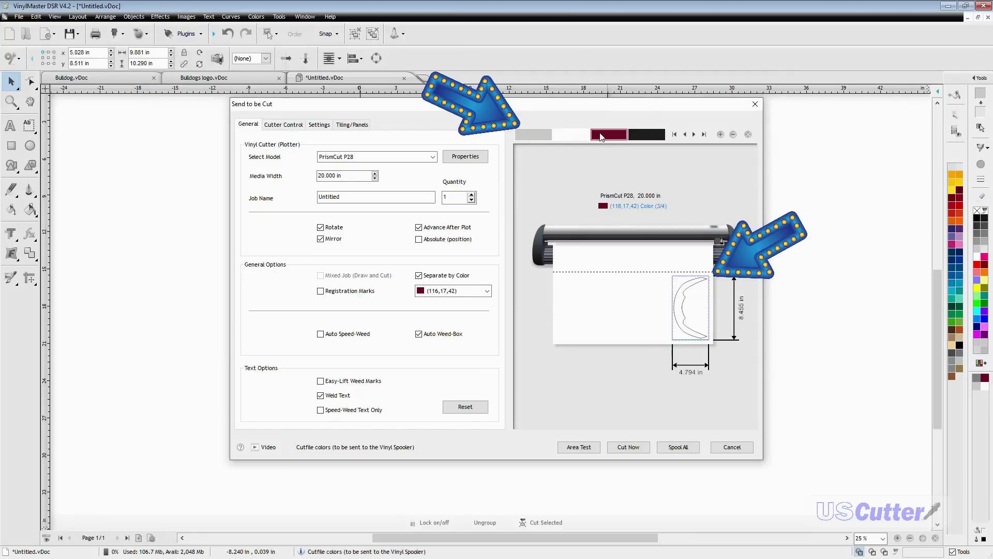
pyautogui.click(643, 137)
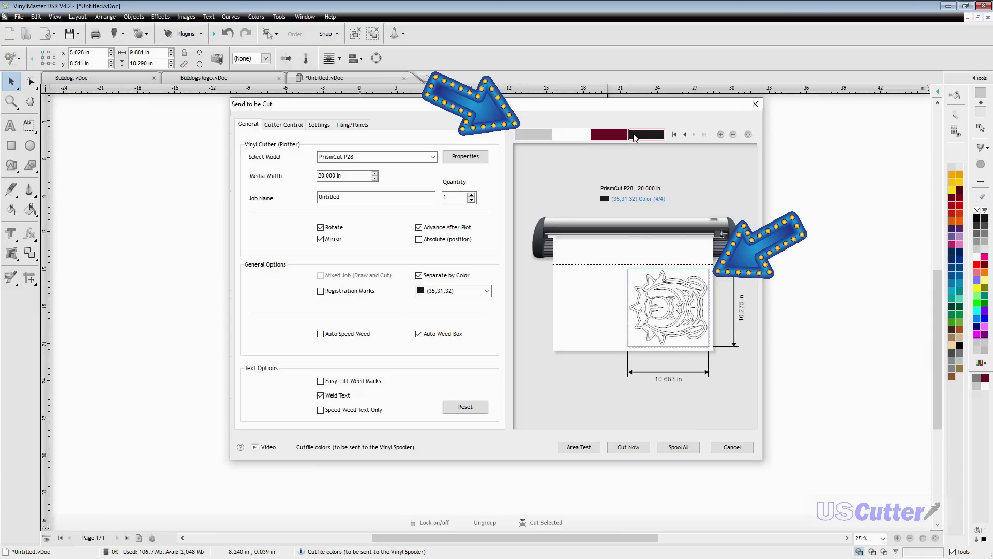
pyautogui.click(610, 135)
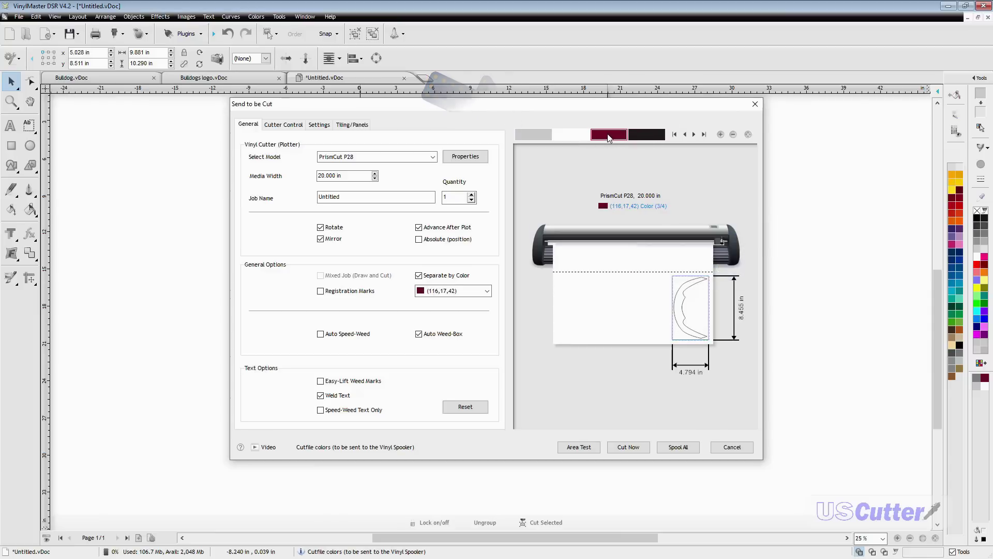
# - Add registration marks and preview the white, grey and black colour layers
pyautogui.click(333, 293)
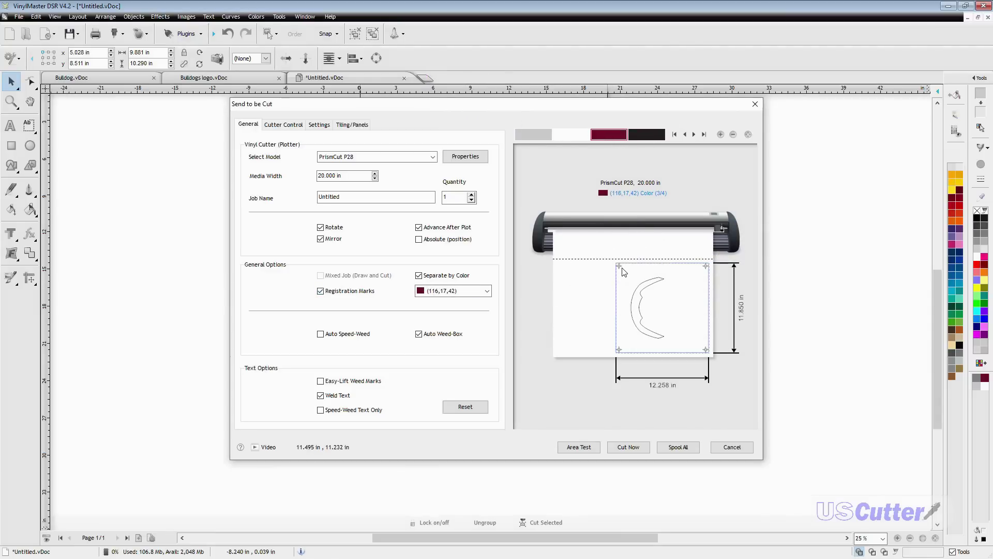
pyautogui.click(567, 135)
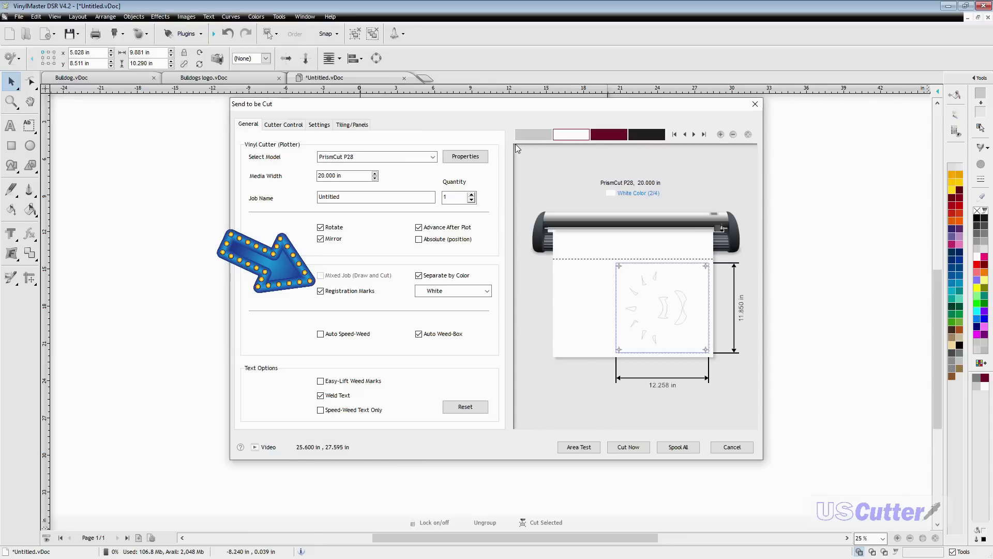
pyautogui.click(526, 137)
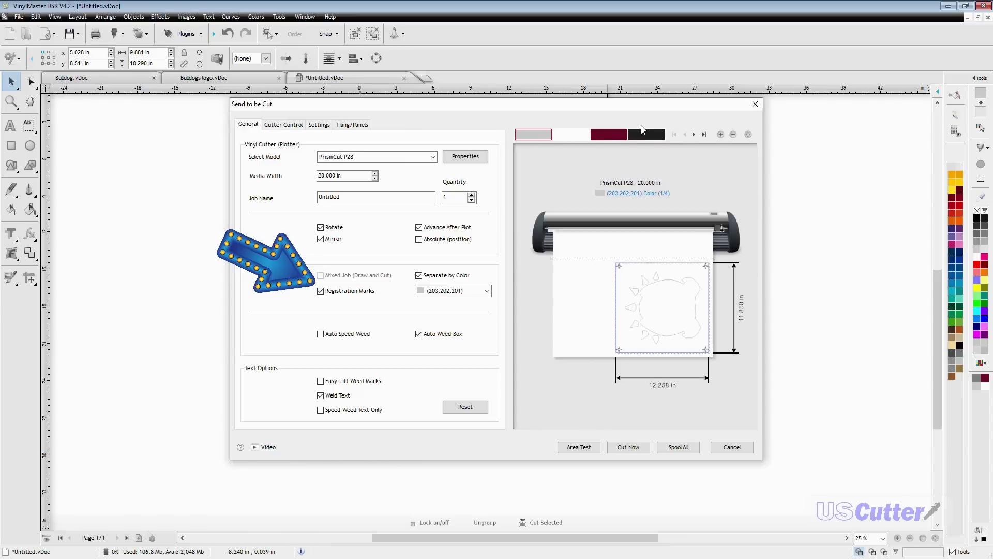
pyautogui.click(641, 137)
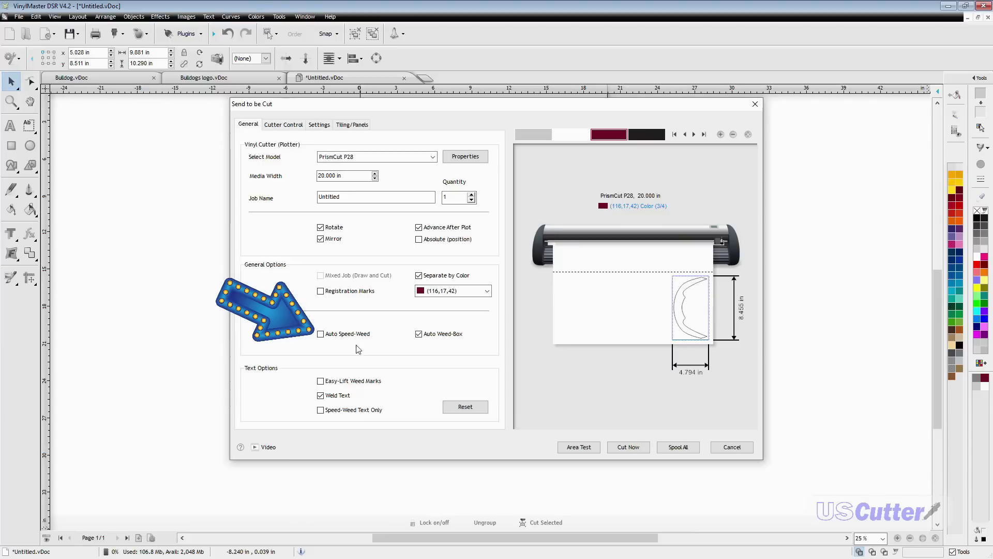
# - Replace speed-weed lines with a weed box, select the grey layer, and cut it
pyautogui.click(320, 334)
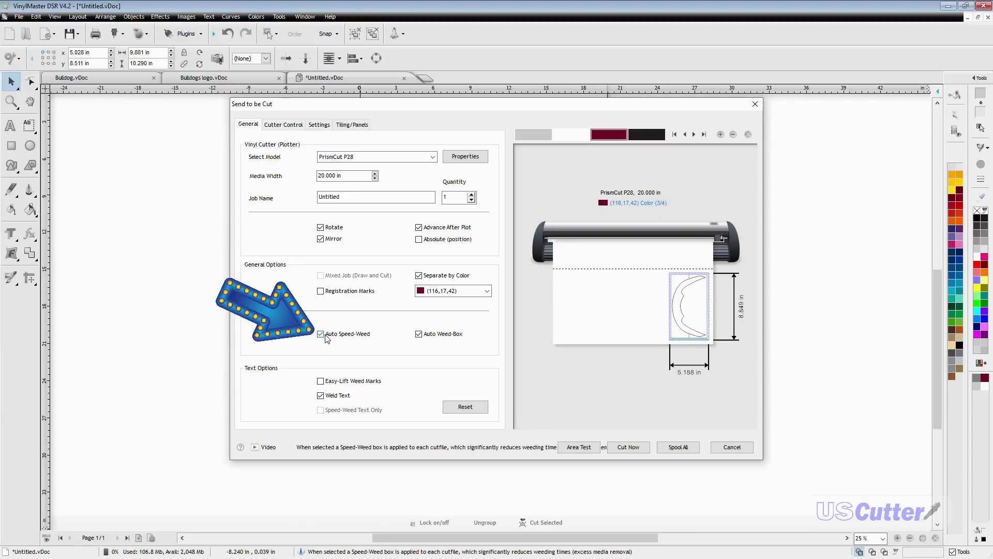
pyautogui.click(420, 334)
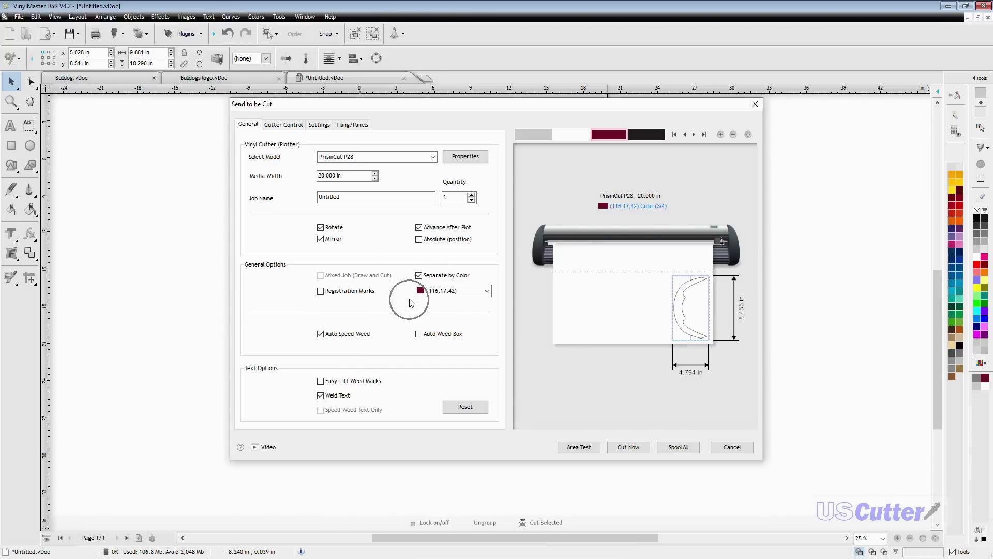
pyautogui.click(321, 334)
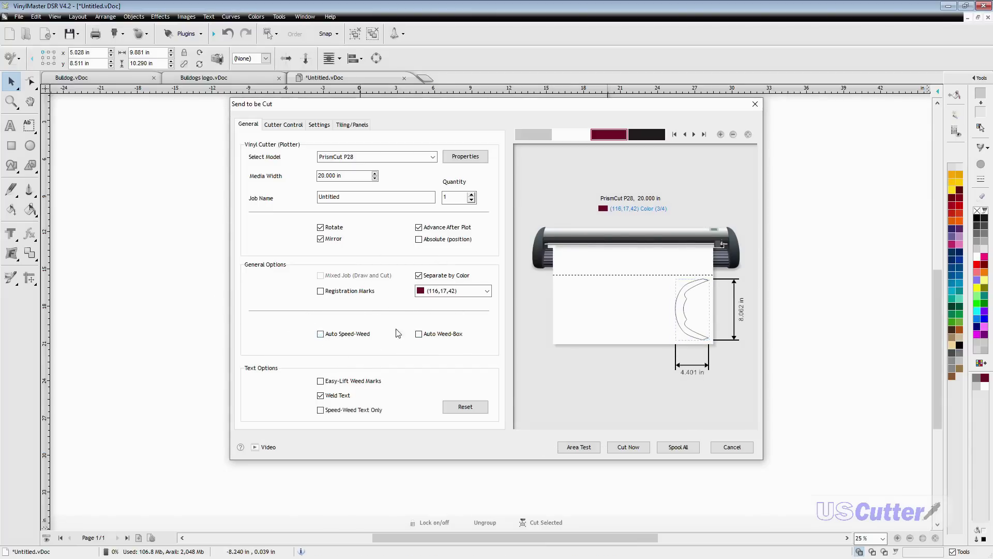
pyautogui.click(419, 334)
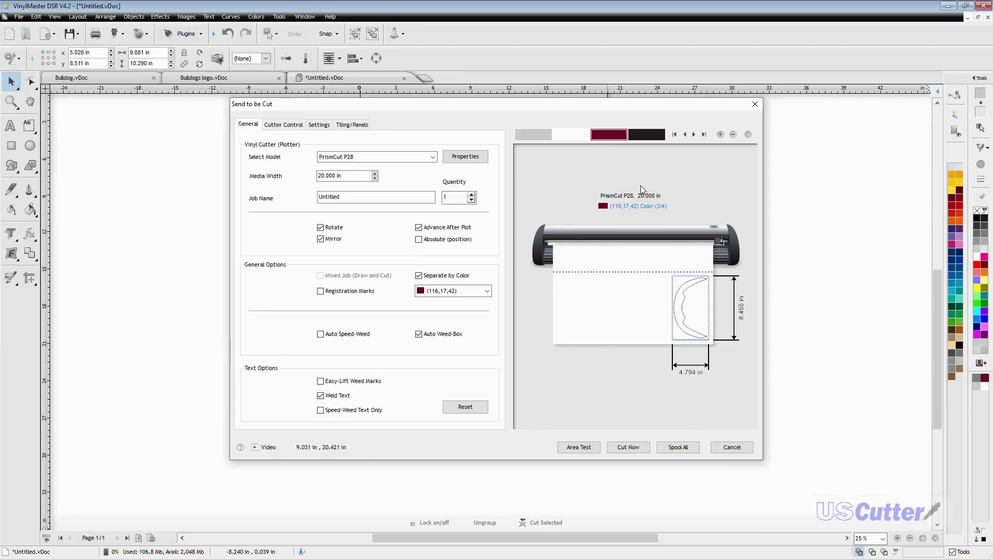
pyautogui.click(585, 137)
pyautogui.click(535, 135)
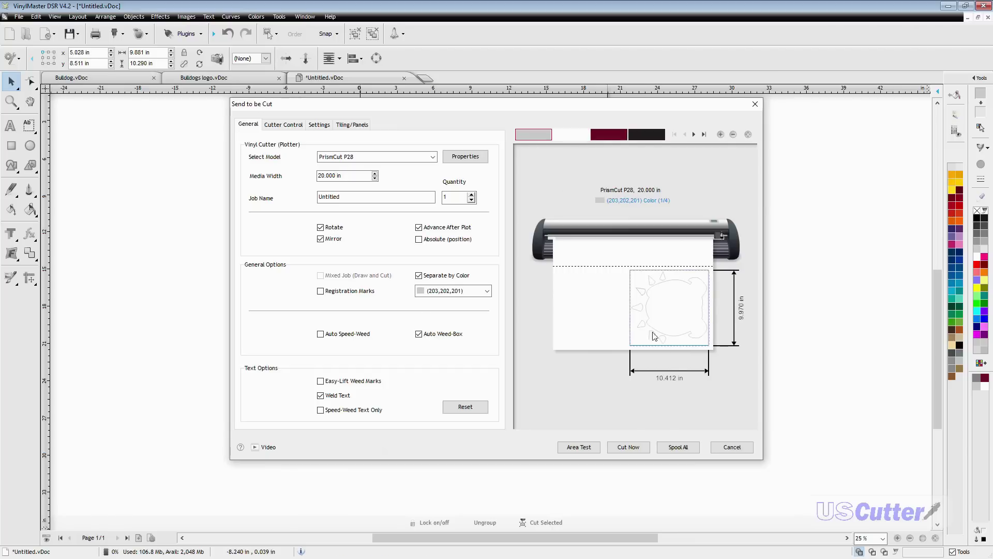
pyautogui.click(629, 447)
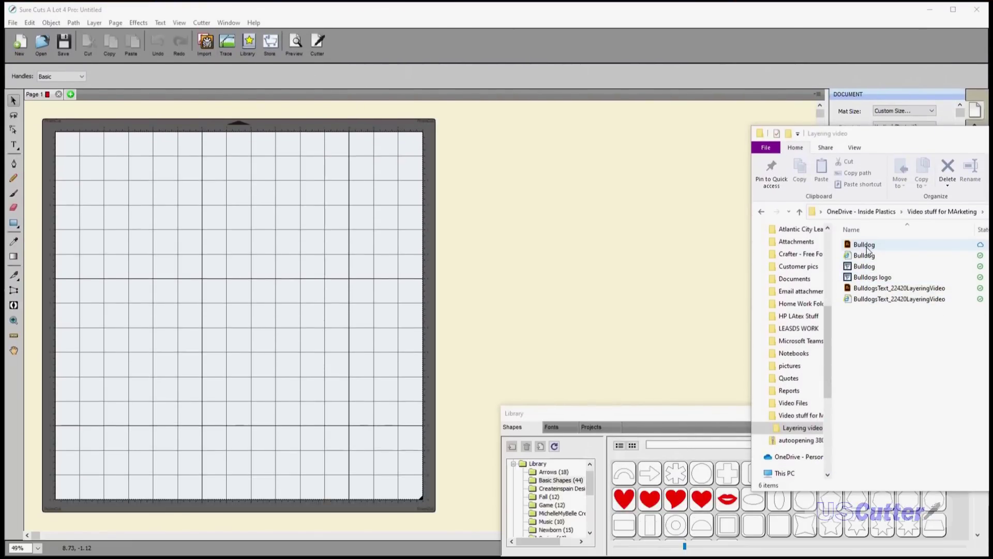
# - Import BulldogsText, enlarge it to about 12.9 × 4.1 in, and move it near the mat's top-left
pyautogui.moveTo(873, 299); pyautogui.dragTo(113, 218)
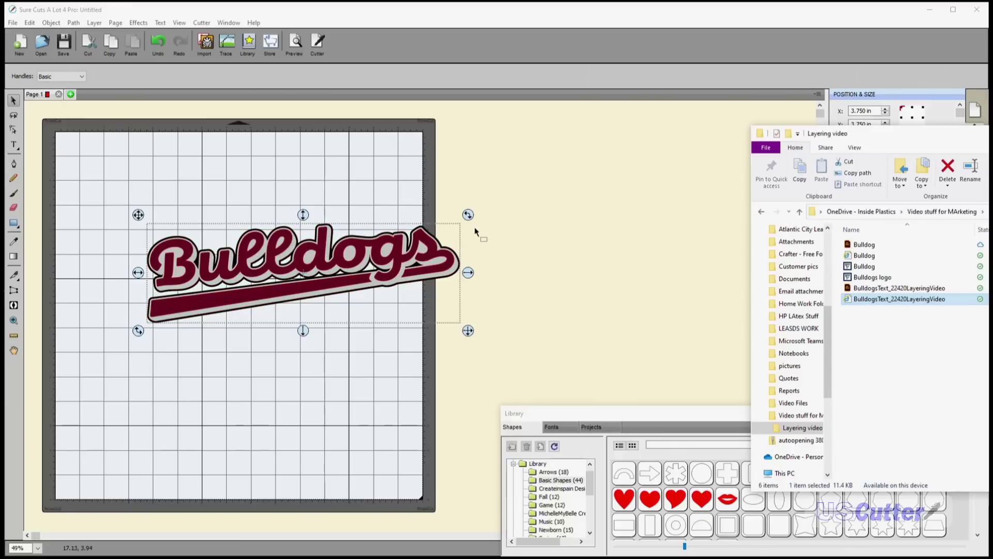
pyautogui.click(471, 330)
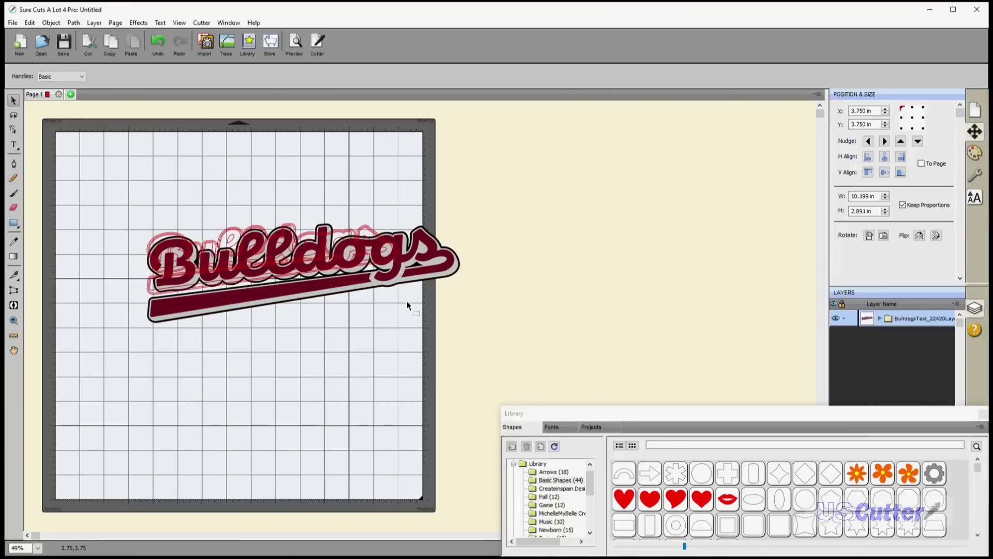
pyautogui.moveTo(407, 306); pyautogui.dragTo(471, 333)
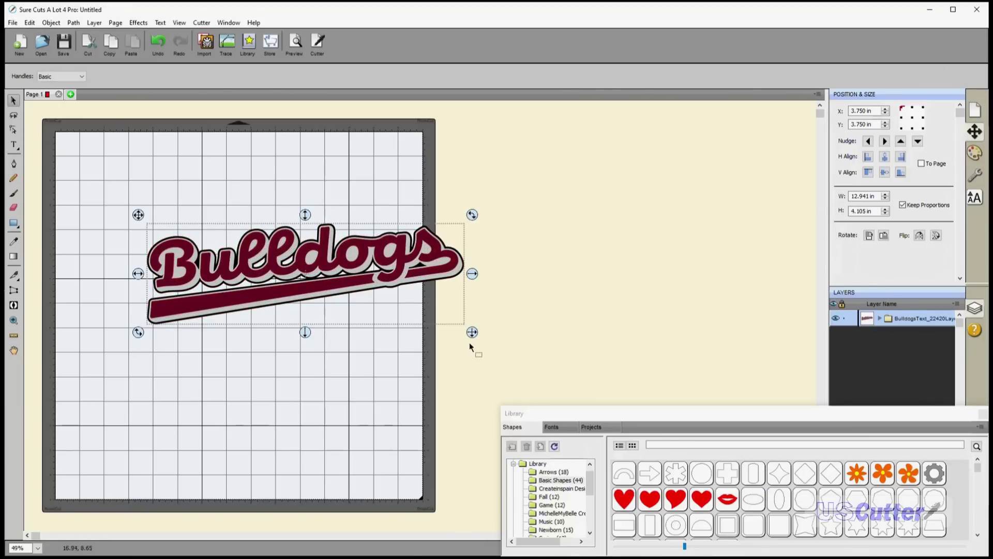
pyautogui.moveTo(331, 284); pyautogui.dragTo(251, 216)
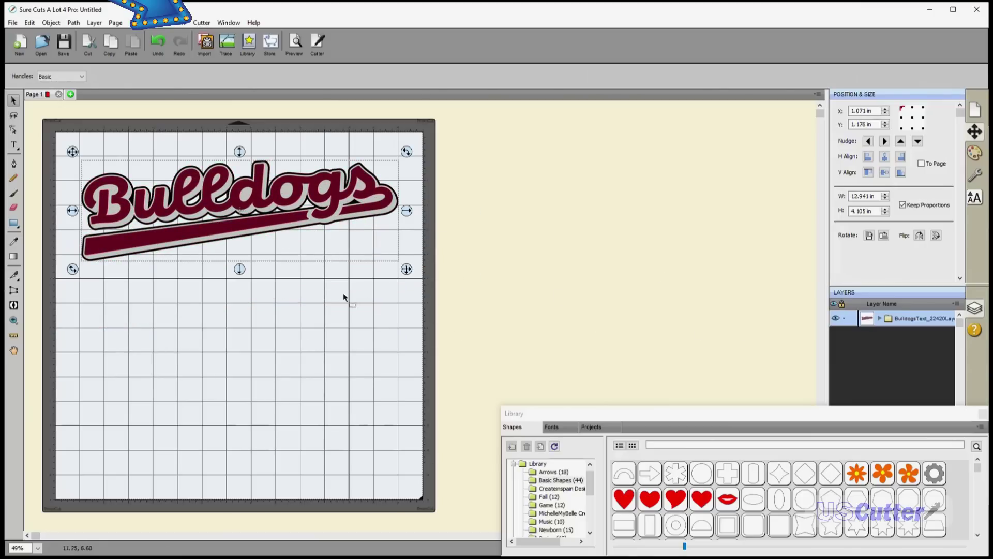
pyautogui.click(278, 290)
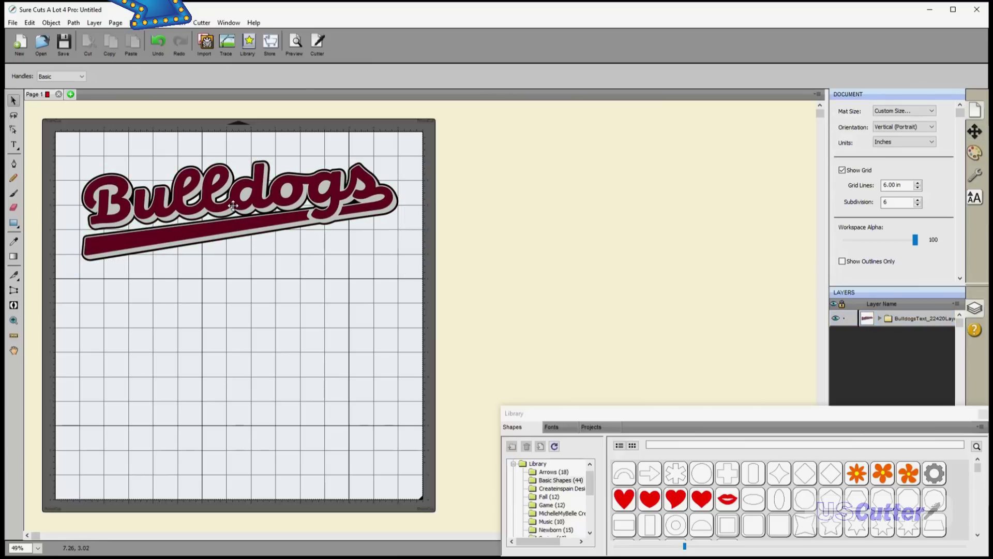
pyautogui.click(197, 23)
pyautogui.moveTo(316, 32)
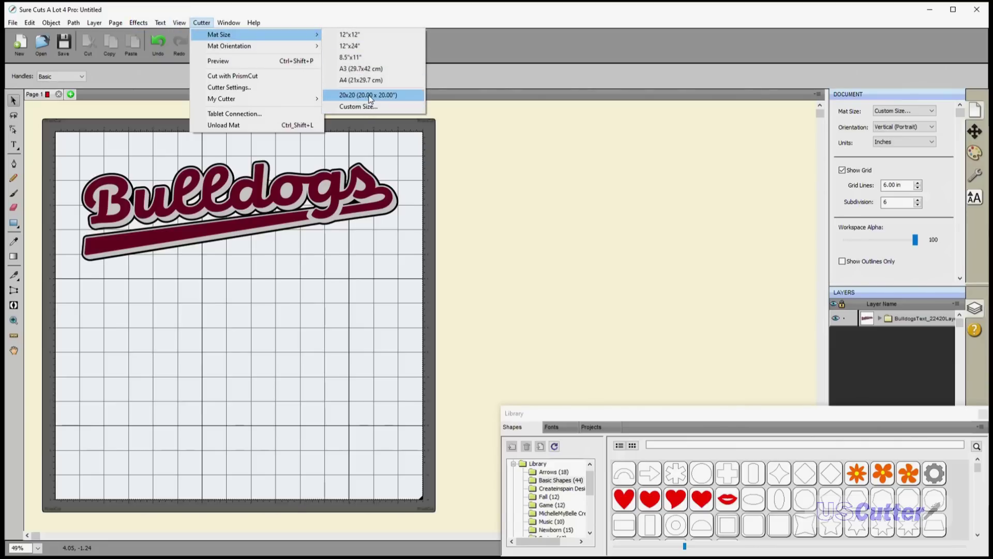
pyautogui.click(412, 213)
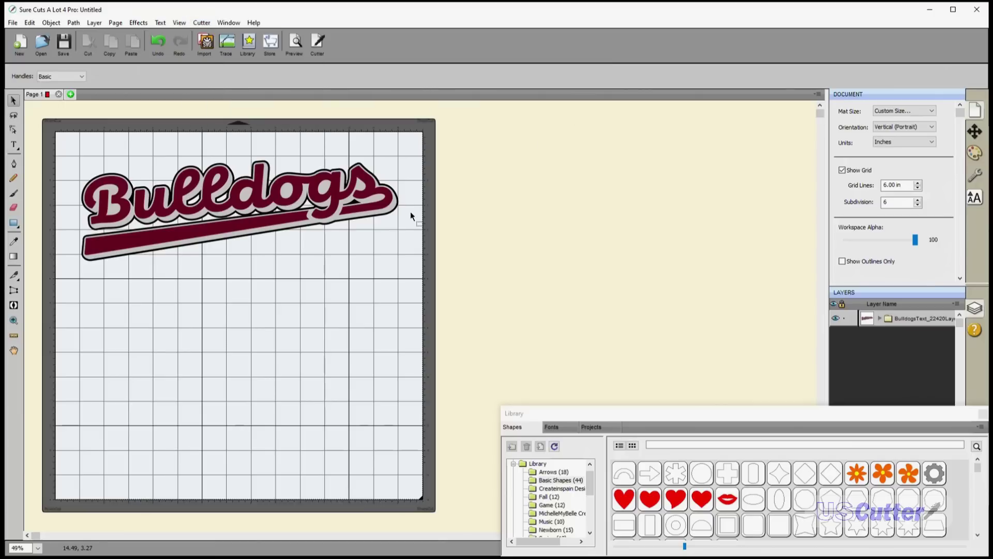
pyautogui.click(254, 201)
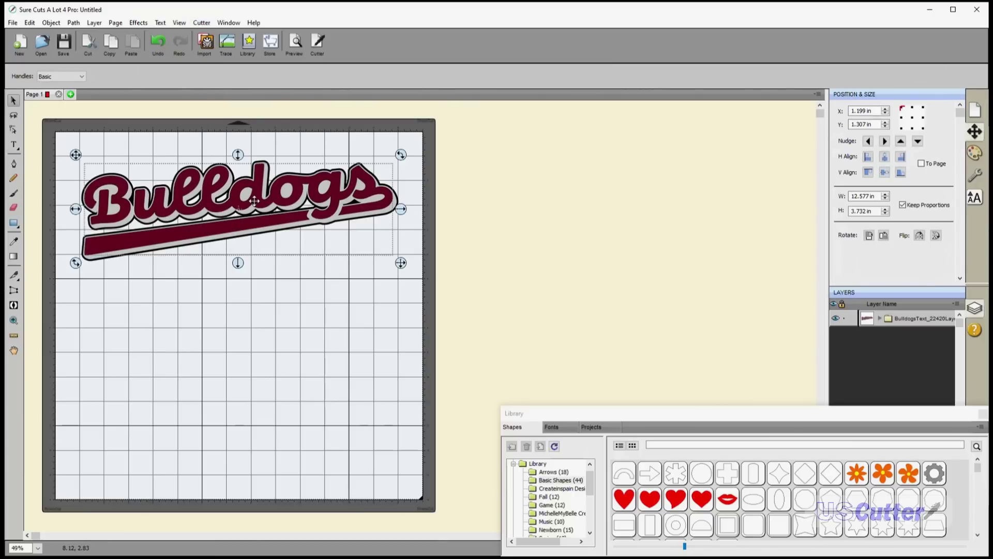
pyautogui.moveTo(243, 205); pyautogui.dragTo(244, 279)
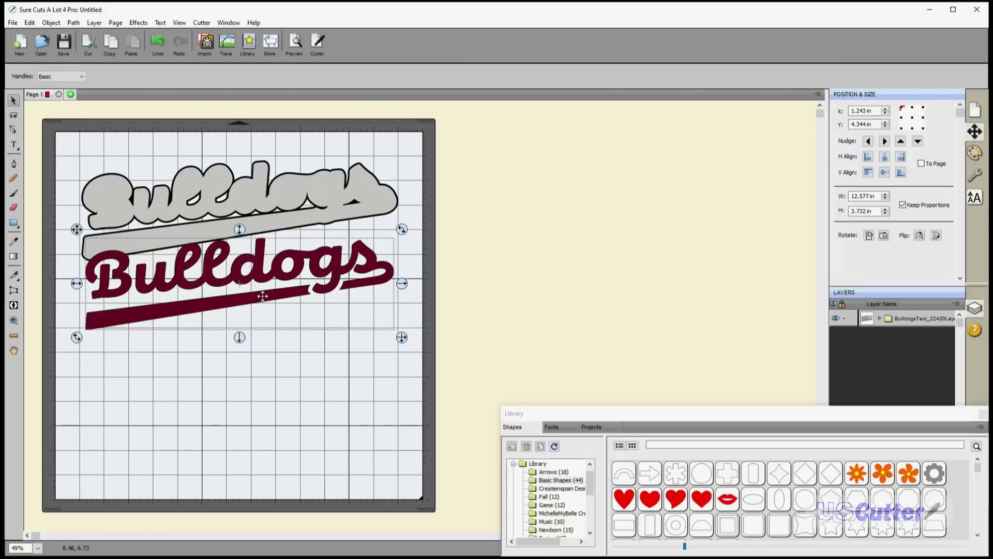
pyautogui.hotkey('ctrl', 'z')
pyautogui.click(321, 311)
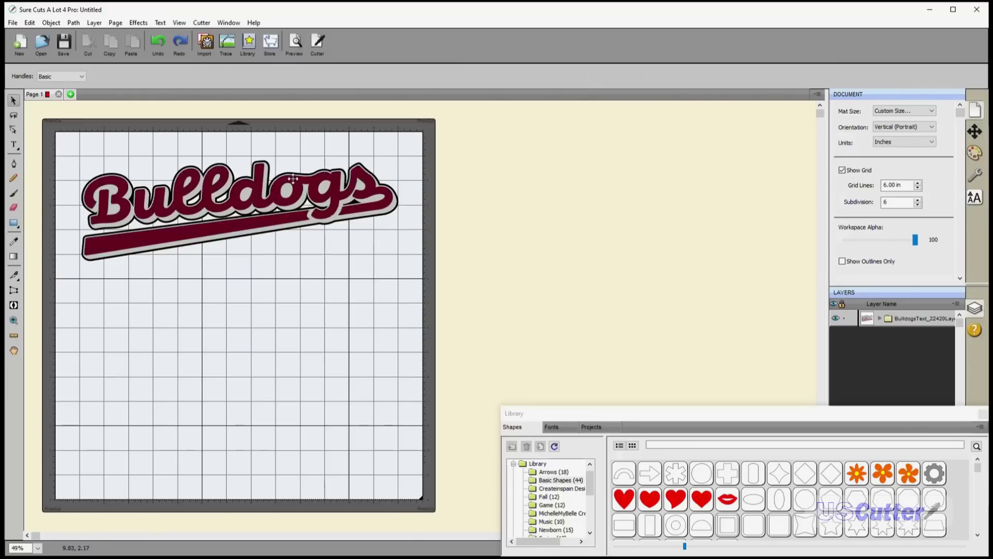
# - Turn on Mirror H in Cut Settings, leaving Cut selection only off
pyautogui.click(315, 54)
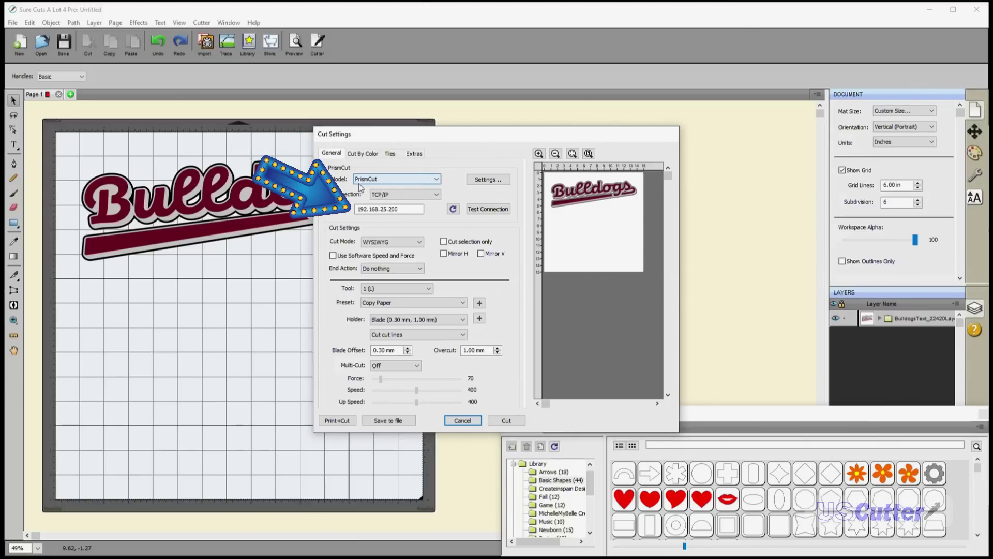
pyautogui.click(444, 254)
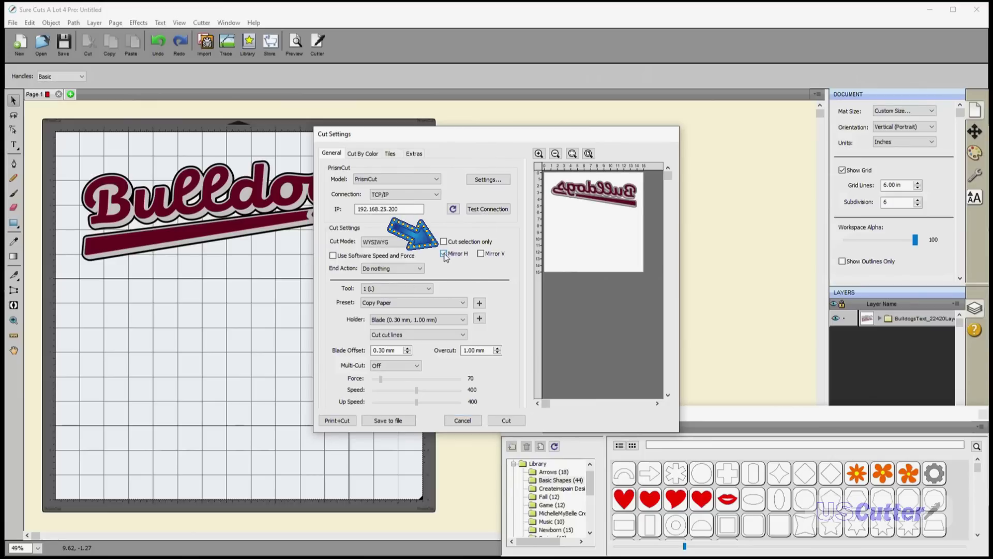
pyautogui.click(444, 242)
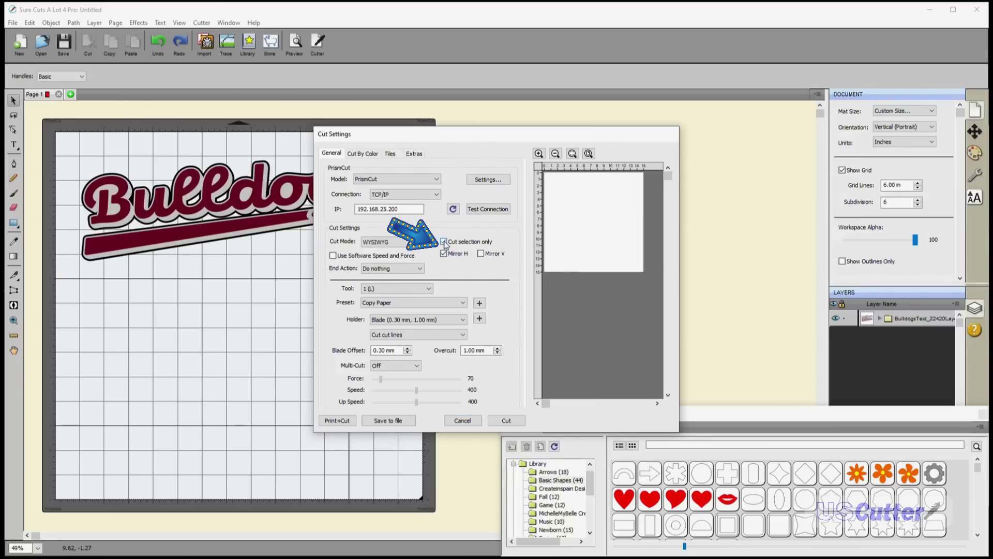
pyautogui.click(444, 243)
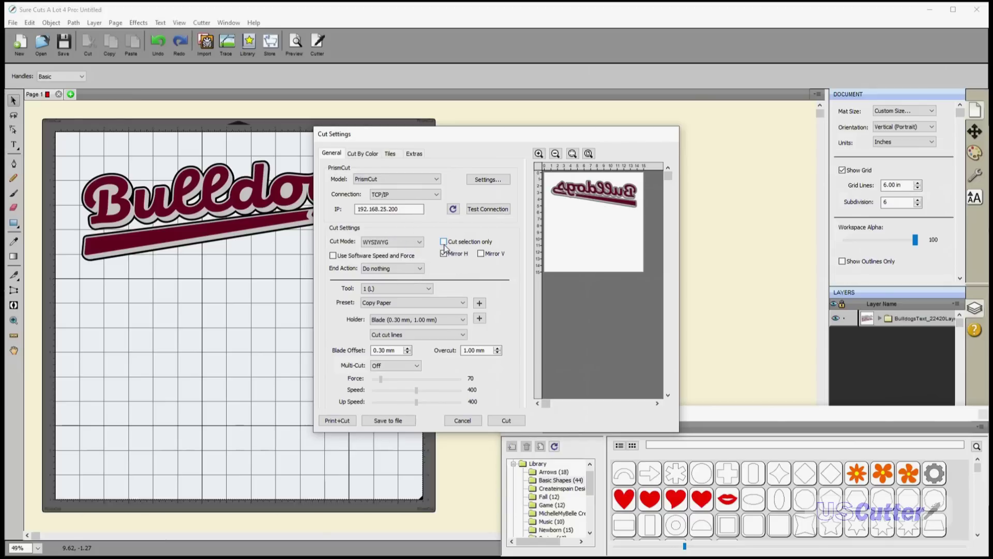
# - Review the Cut By Color layers, selecting maroon, and check the Tiles and Extras tabs
pyautogui.click(362, 154)
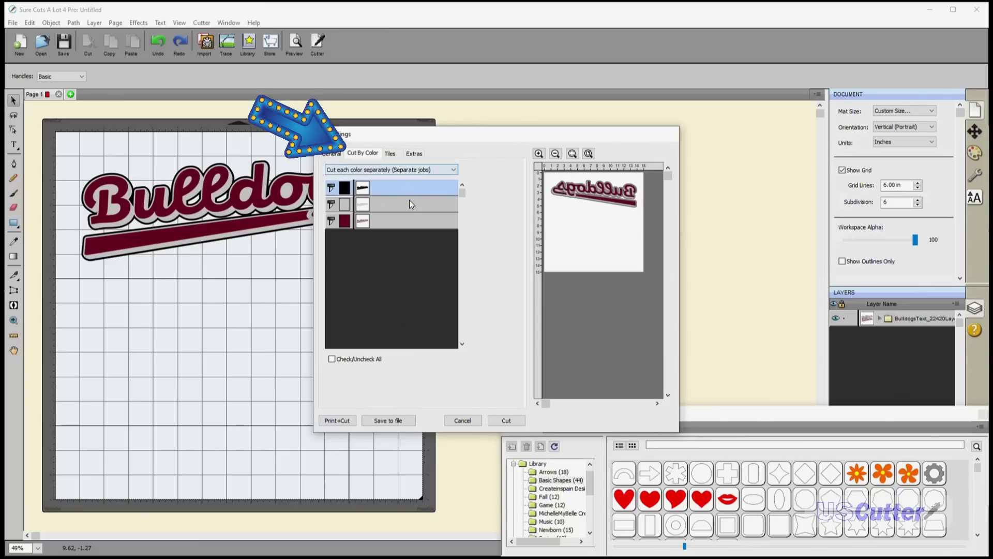
pyautogui.click(403, 187)
pyautogui.click(369, 205)
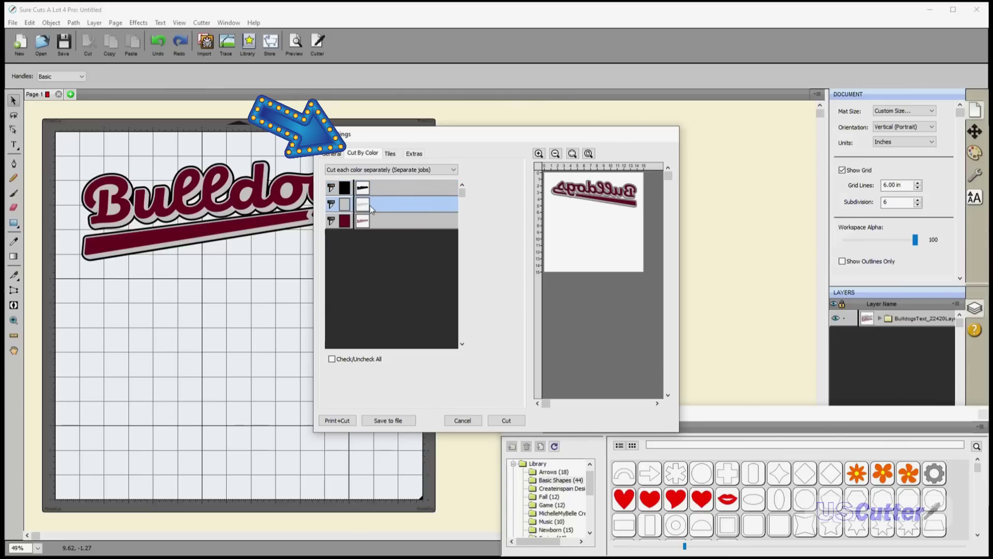
pyautogui.click(381, 221)
pyautogui.click(356, 220)
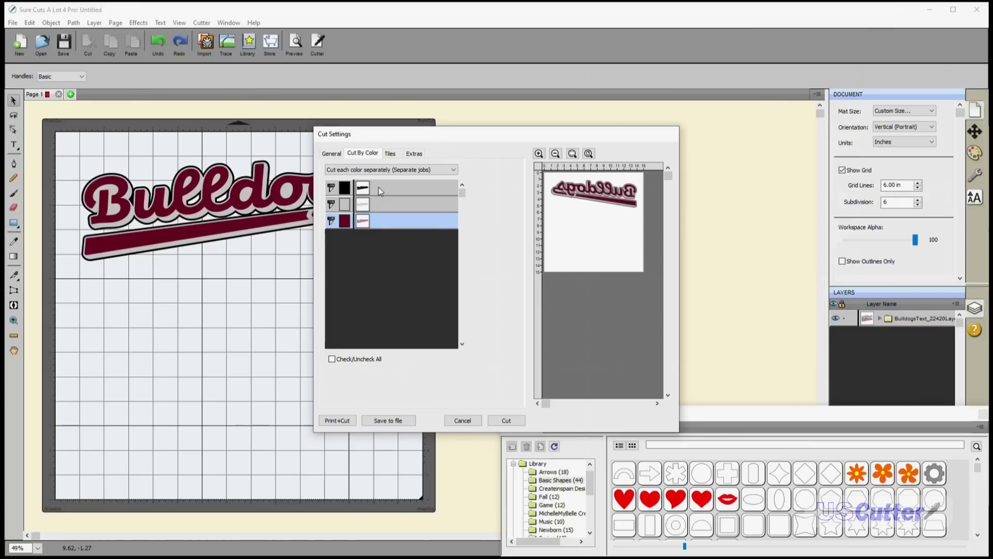
pyautogui.click(389, 153)
pyautogui.click(410, 154)
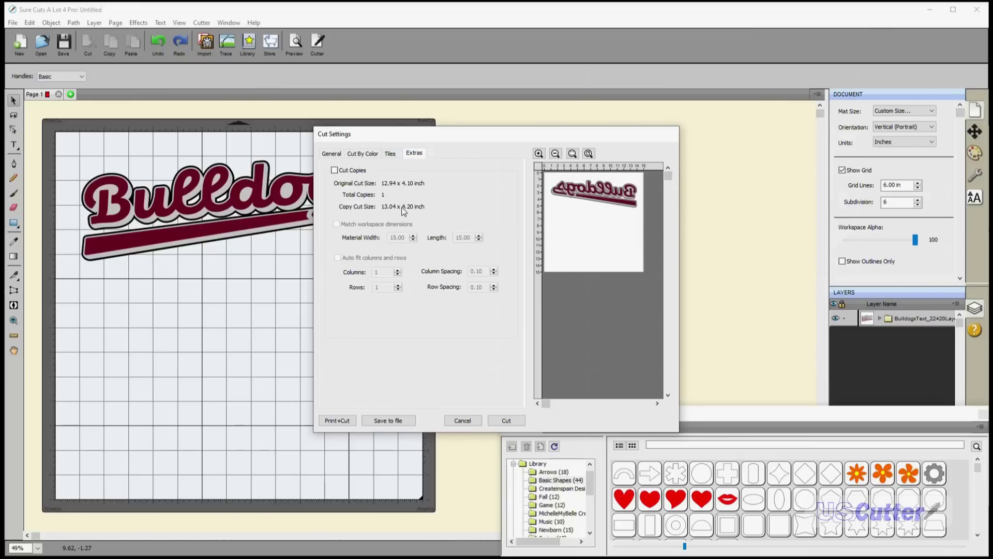
pyautogui.click(370, 154)
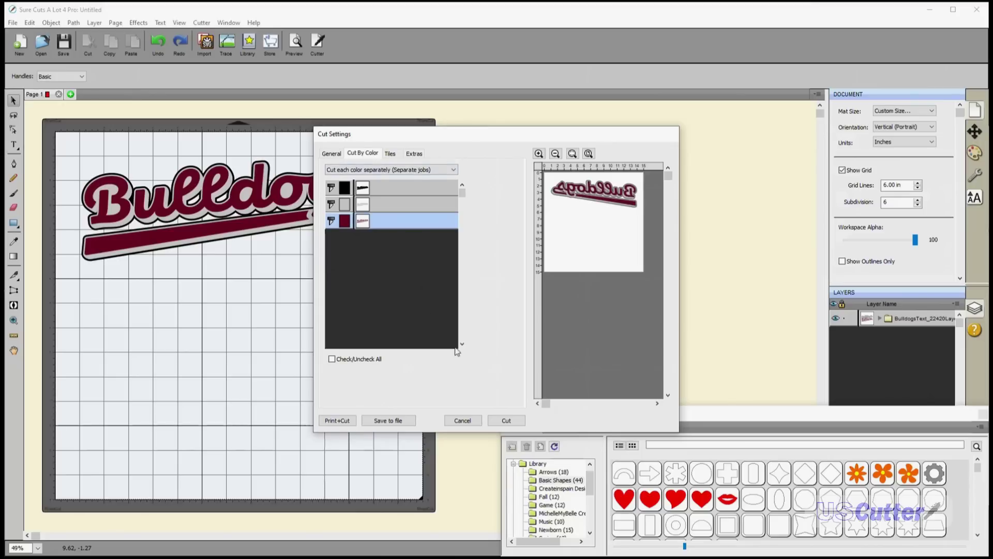
# - Return to General settings and send the mirrored Bulldogs design to the cutter
pyautogui.click(500, 422)
pyautogui.click(500, 422)
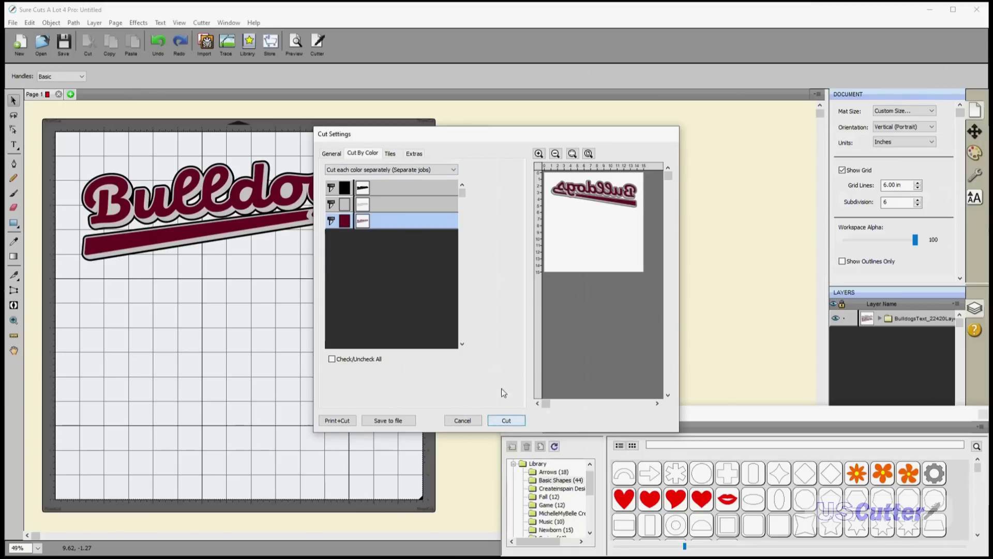
pyautogui.click(334, 151)
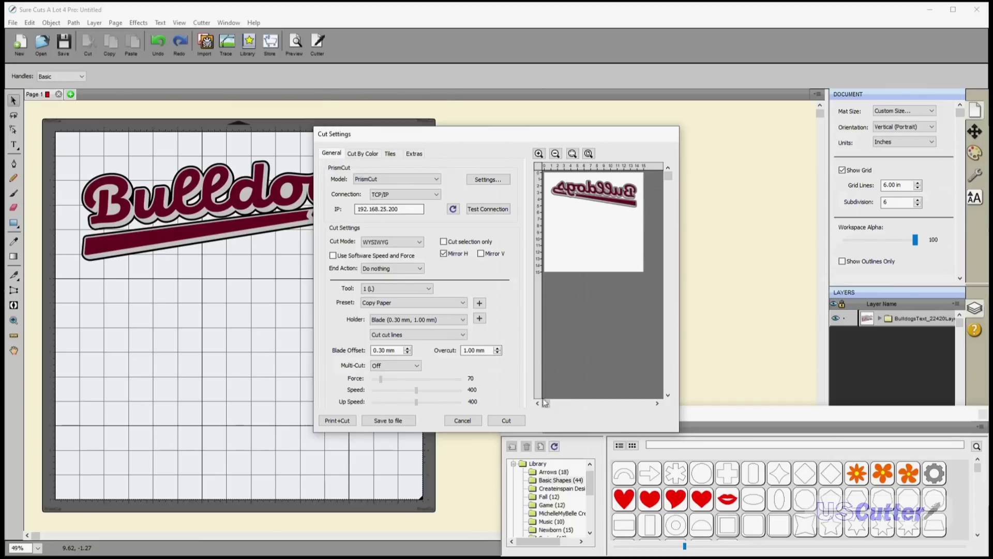
pyautogui.click(497, 420)
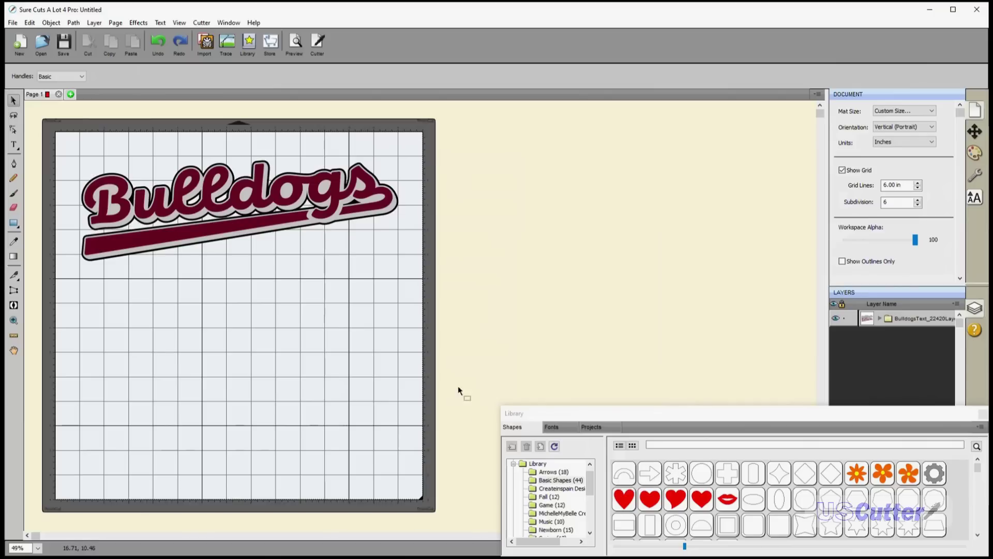